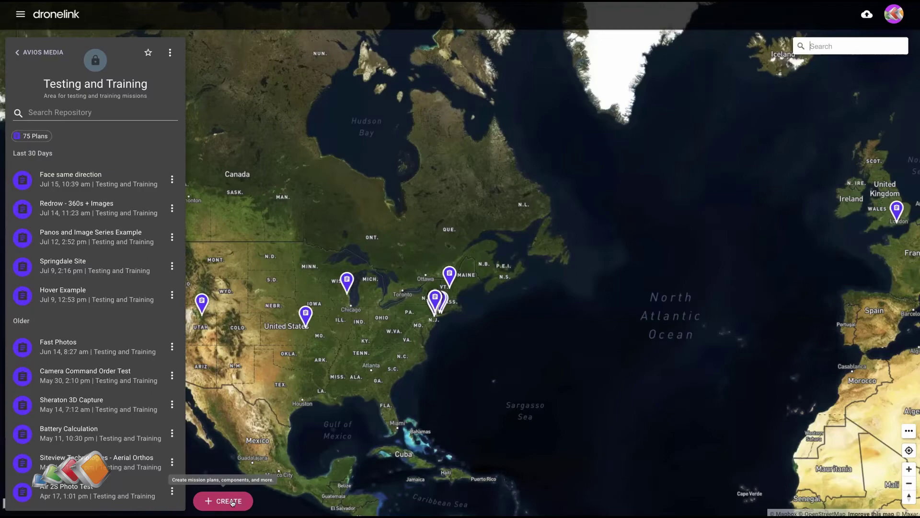
# Create a new Orbit plan, locate the Statue of Liberty, and set takeoff beside it.
pyautogui.click(229, 501)
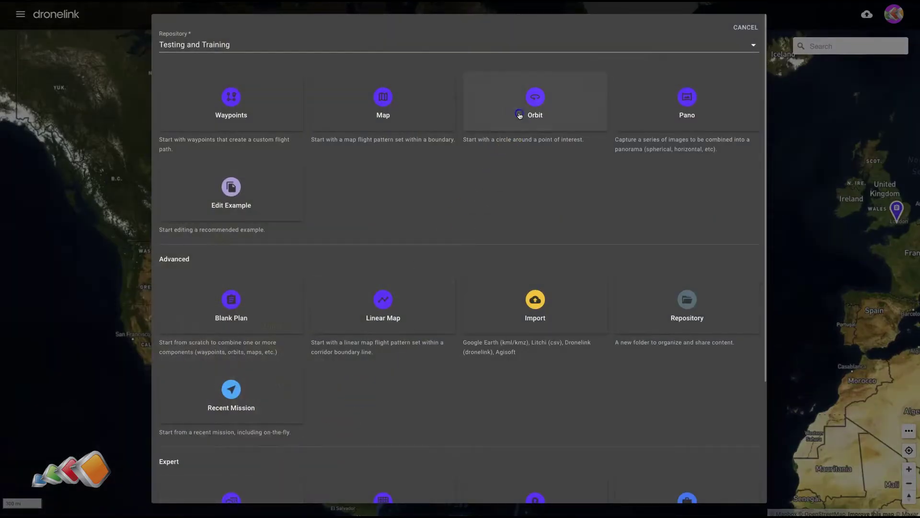
pyautogui.click(518, 114)
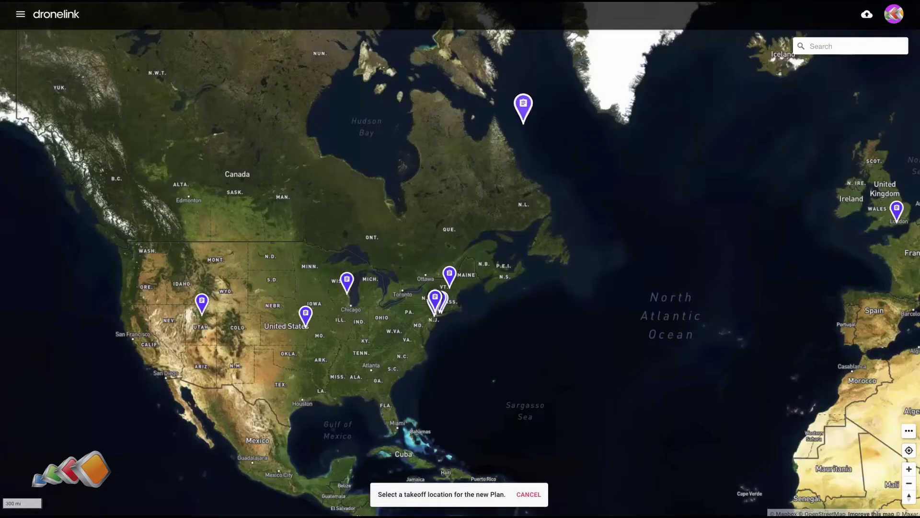
pyautogui.click(829, 48)
pyautogui.write('statu')
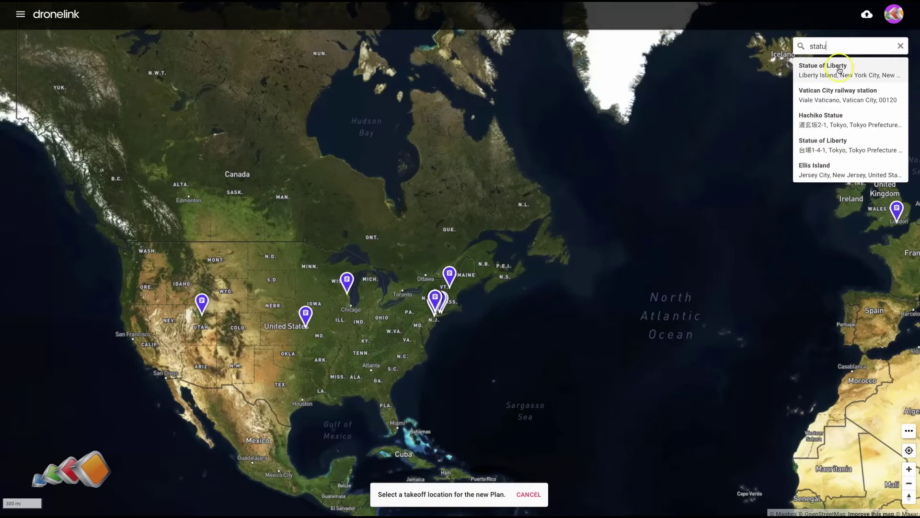
pyautogui.click(839, 69)
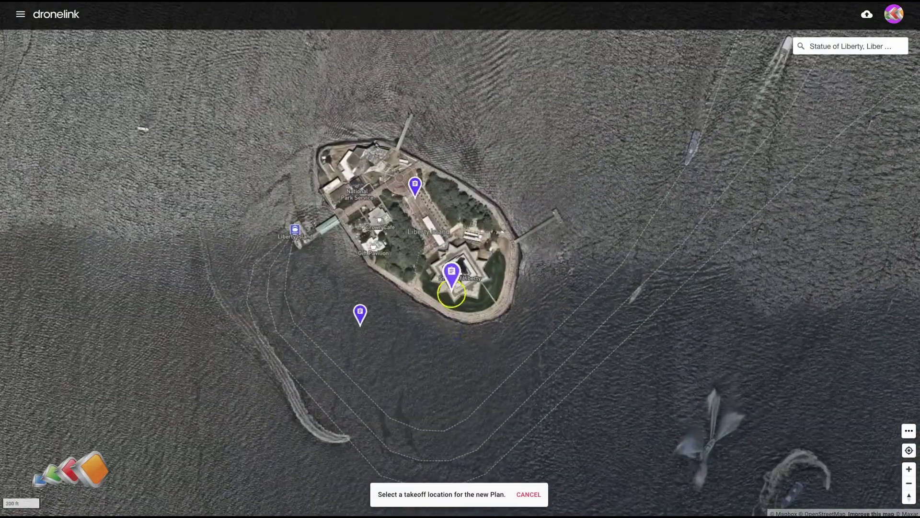
pyautogui.click(451, 294)
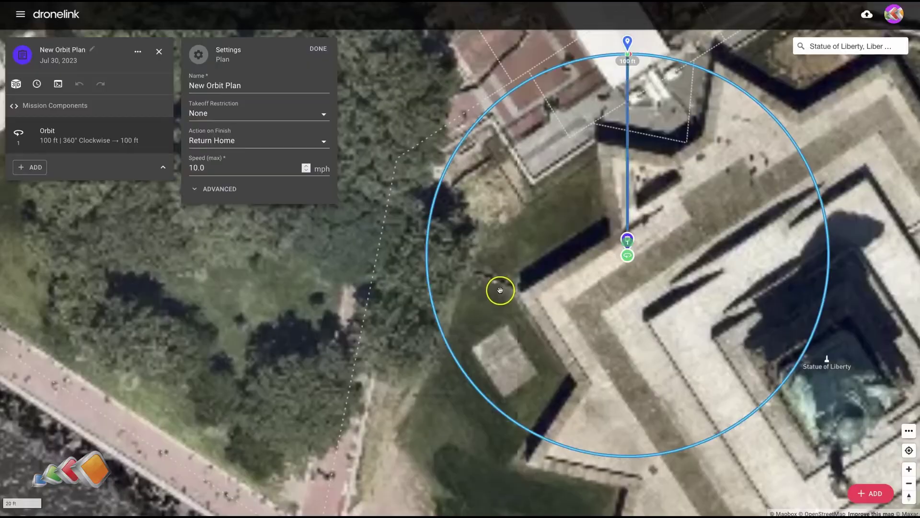
# Drag the orbit centre onto the Statue of Liberty so the 100 ft circle surrounds it.
pyautogui.moveTo(421, 288); pyautogui.dragTo(323, 288)
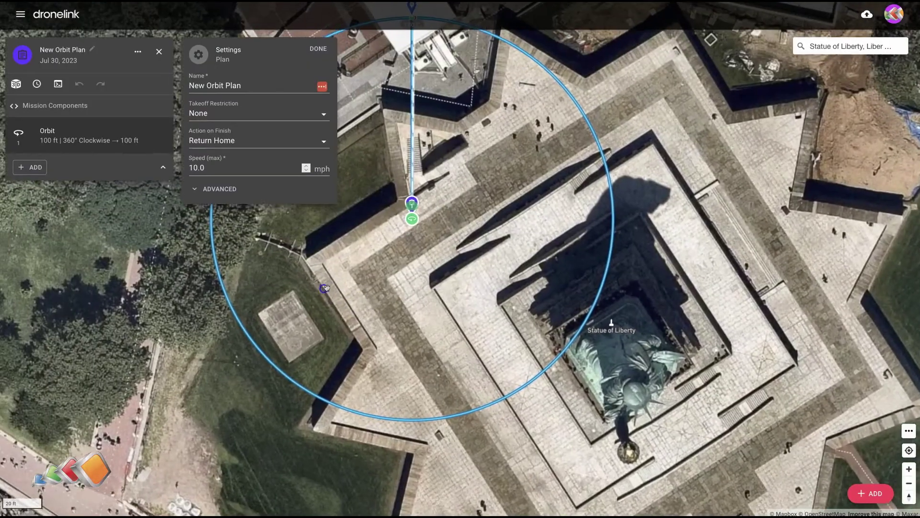
pyautogui.moveTo(445, 263); pyautogui.dragTo(470, 274)
pyautogui.moveTo(438, 230)
pyautogui.mouseDown()
pyautogui.moveTo(507, 254)
pyautogui.moveTo(587, 329)
pyautogui.moveTo(645, 344)
pyautogui.mouseUp()
pyautogui.moveTo(750, 390); pyautogui.dragTo(649, 321)
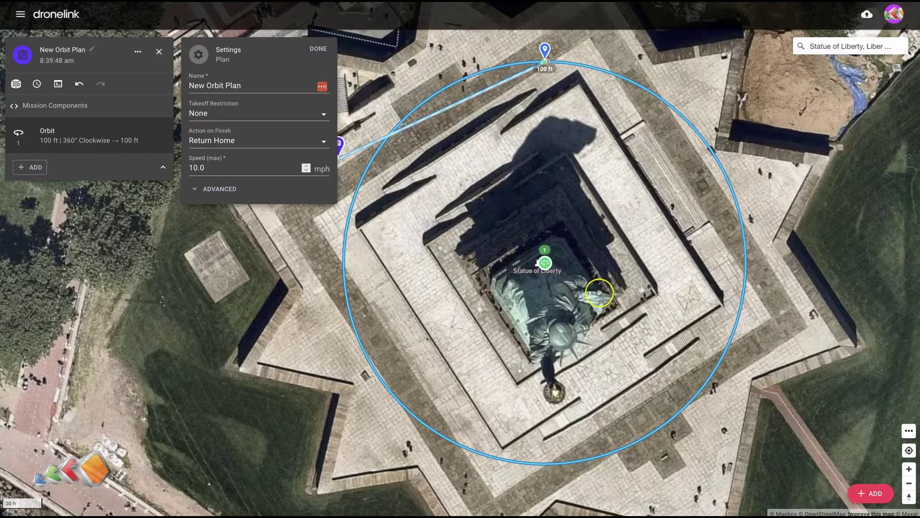
pyautogui.click(116, 141)
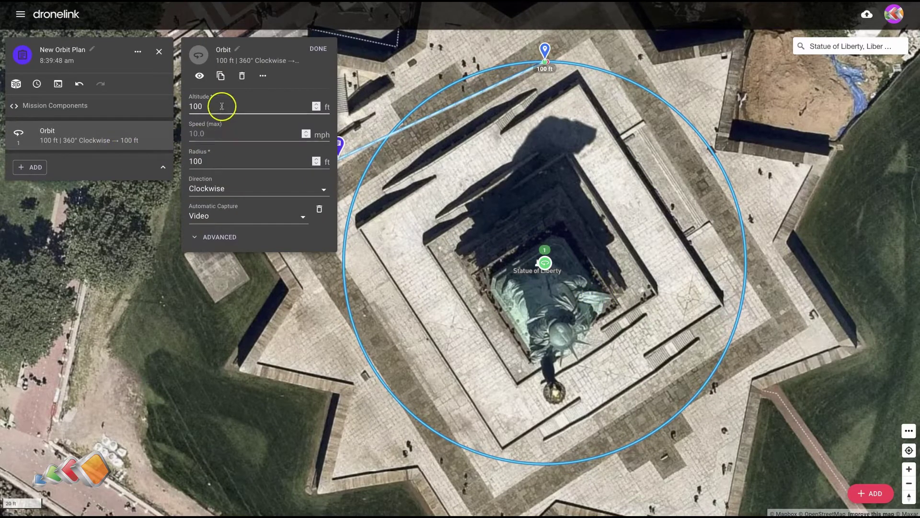
# Show the orbit's 100 ft altitude, 100 ft radius, clockwise and video settings with the island centred.
pyautogui.click(213, 159)
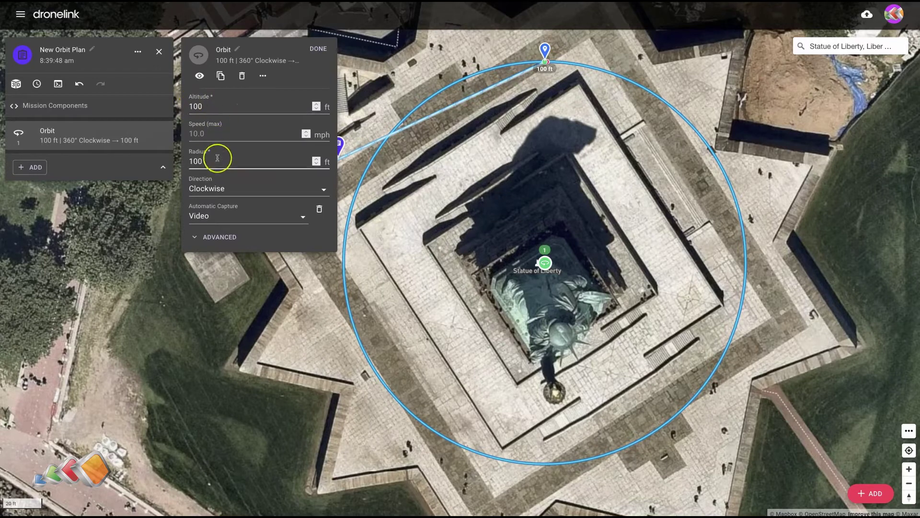
pyautogui.click(232, 214)
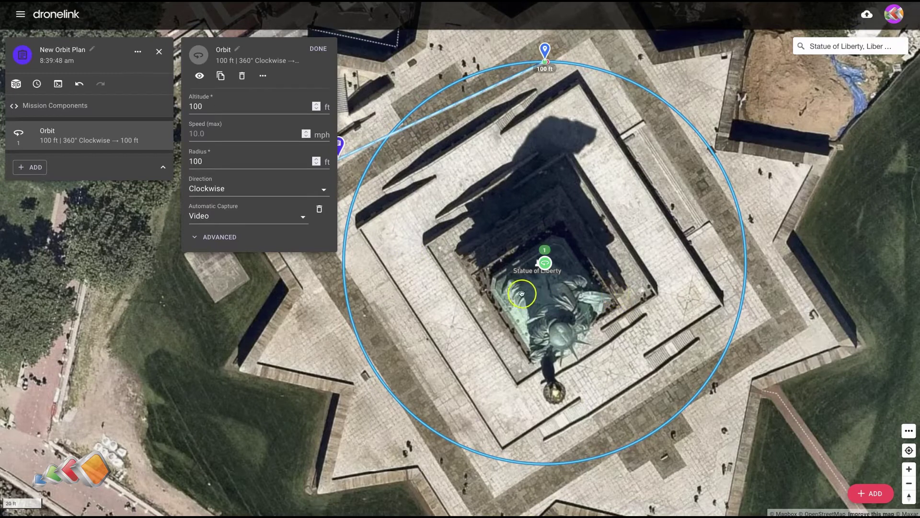
pyautogui.scroll(-2, 527, 245)
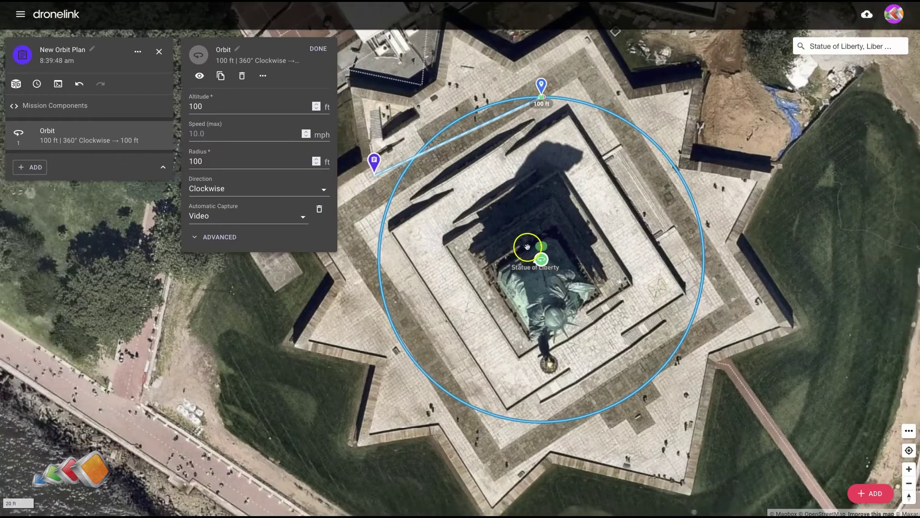
pyautogui.scroll(-2, 528, 247)
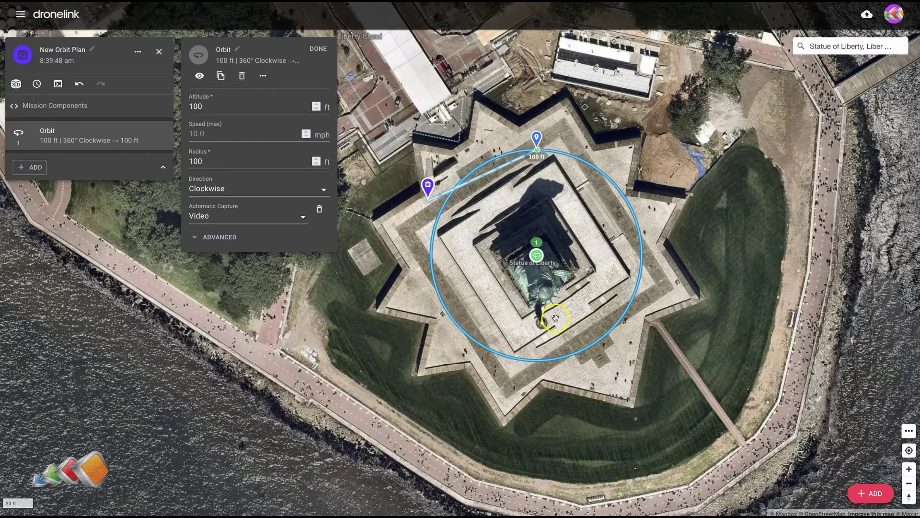
pyautogui.scroll(-5, 555, 318)
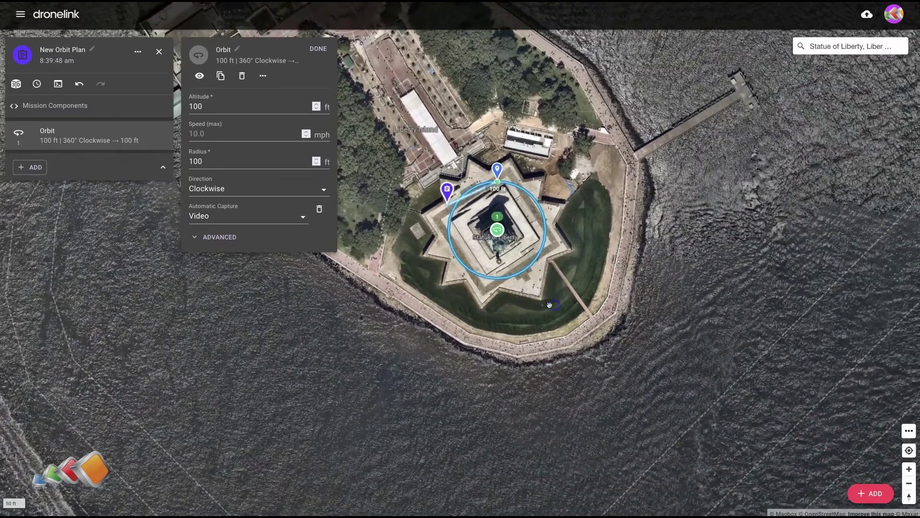
pyautogui.moveTo(530, 293); pyautogui.dragTo(532, 321)
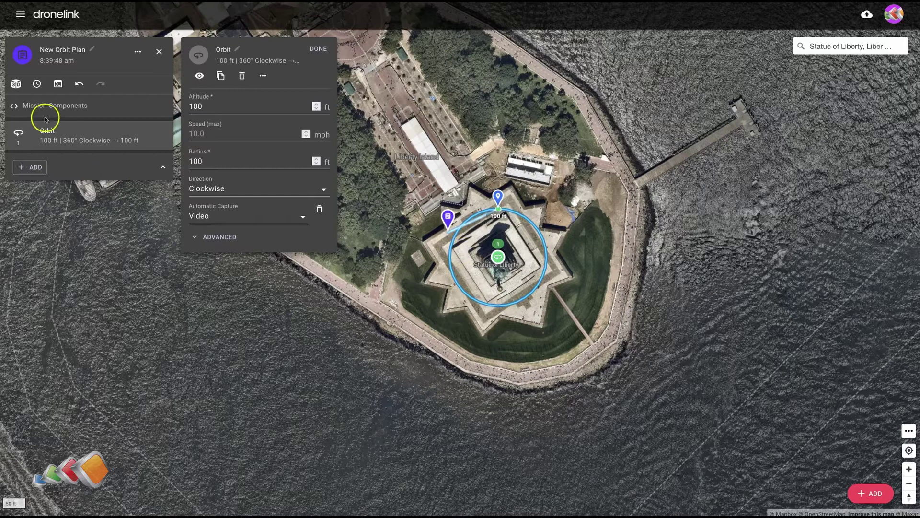
pyautogui.click(16, 85)
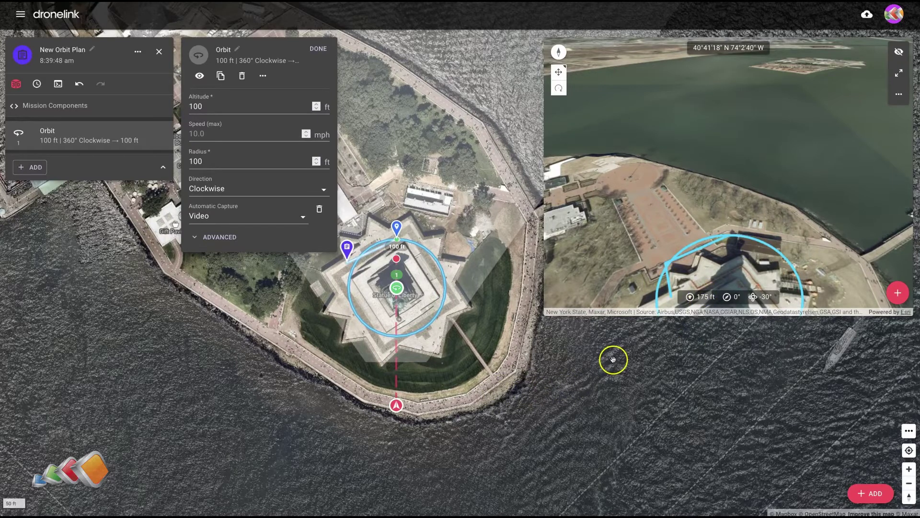
# Set the virtual drone altitude to 200 ft, then close the drone and orbit settings.
pyautogui.click(705, 297)
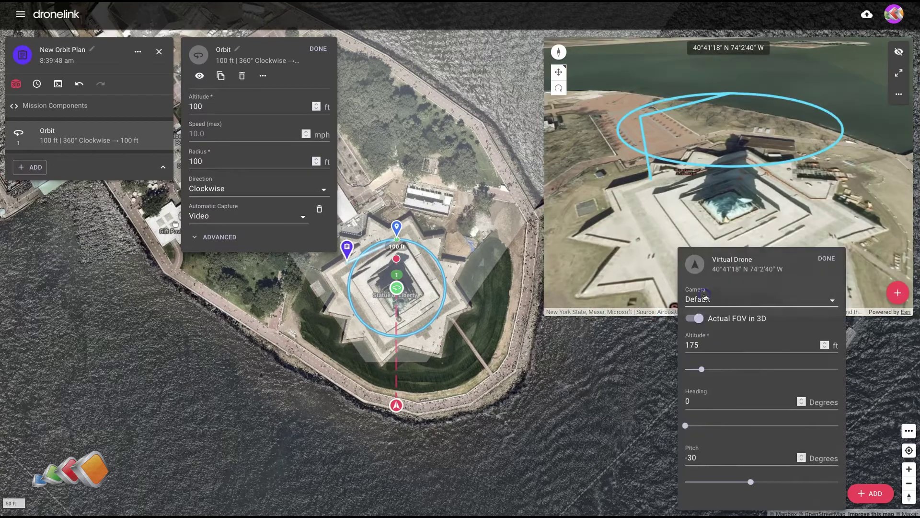
pyautogui.moveTo(699, 344); pyautogui.dragTo(671, 348)
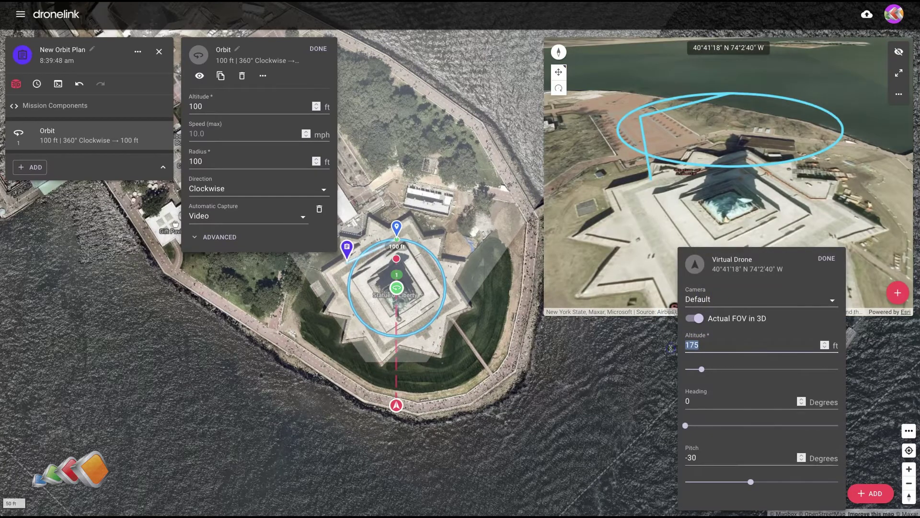
pyautogui.click(825, 259)
pyautogui.moveTo(575, 417); pyautogui.dragTo(513, 413)
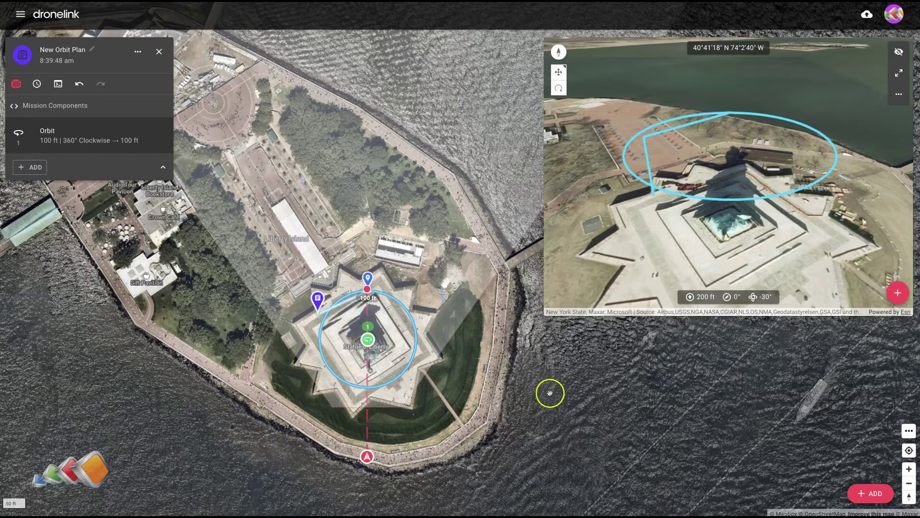
pyautogui.moveTo(546, 391); pyautogui.dragTo(527, 320)
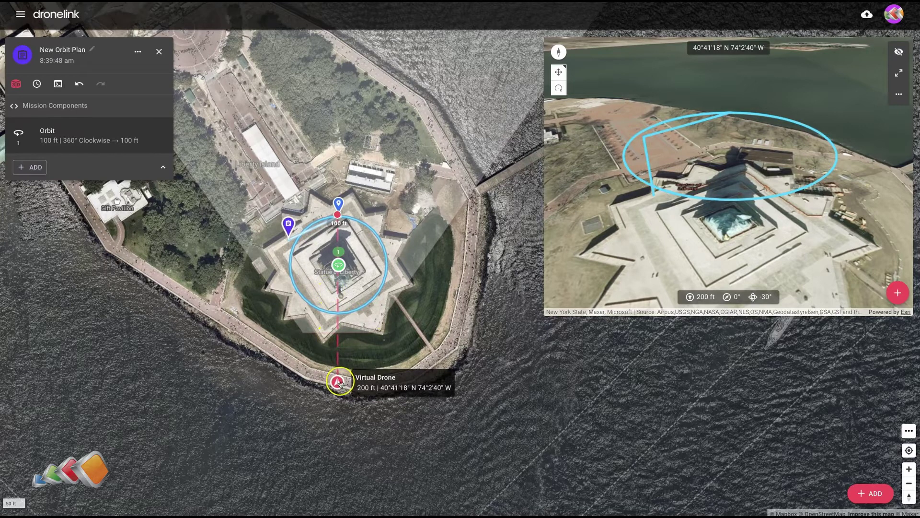
# Place the virtual drone over the water south of the island and aim its camera at the statue.
pyautogui.moveTo(334, 380)
pyautogui.mouseDown()
pyautogui.moveTo(335, 314)
pyautogui.moveTo(323, 472)
pyautogui.mouseUp()
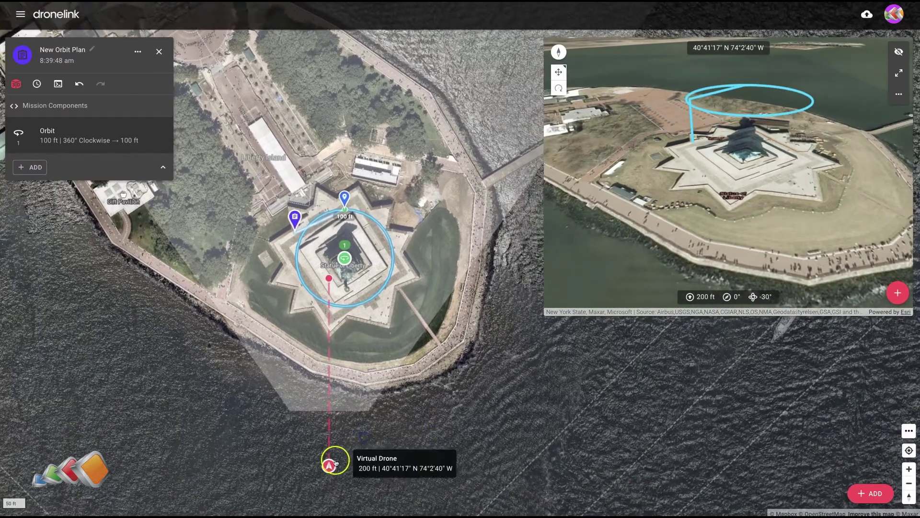
pyautogui.moveTo(335, 463)
pyautogui.mouseDown()
pyautogui.moveTo(326, 467)
pyautogui.moveTo(350, 476)
pyautogui.moveTo(349, 487)
pyautogui.mouseUp()
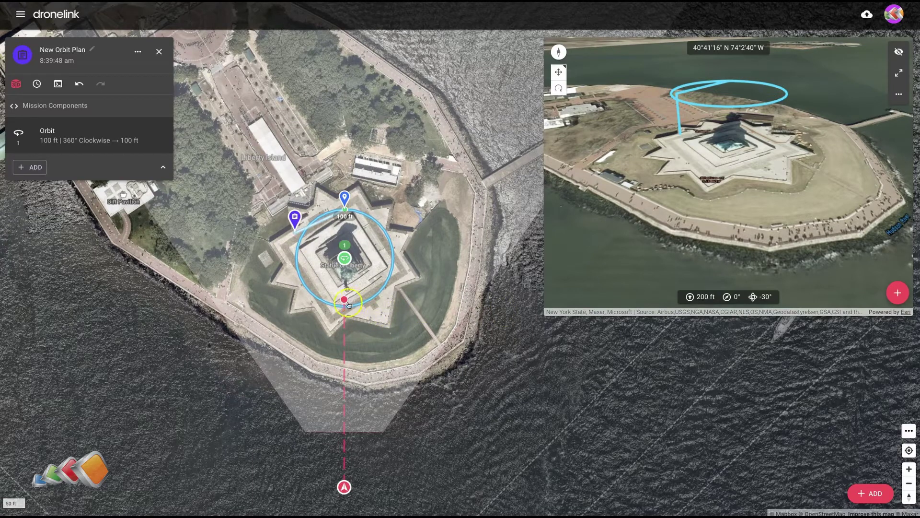
pyautogui.moveTo(344, 304)
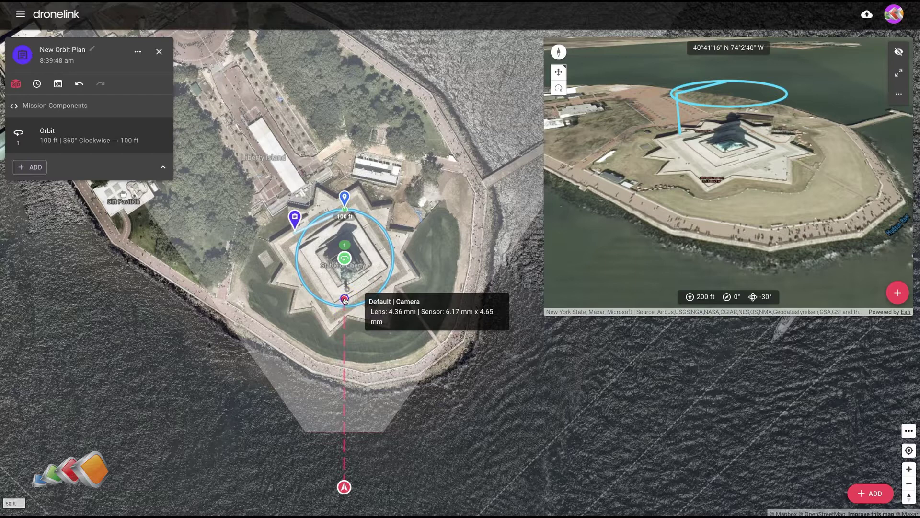
pyautogui.click(344, 300)
pyautogui.moveTo(345, 298); pyautogui.dragTo(348, 285)
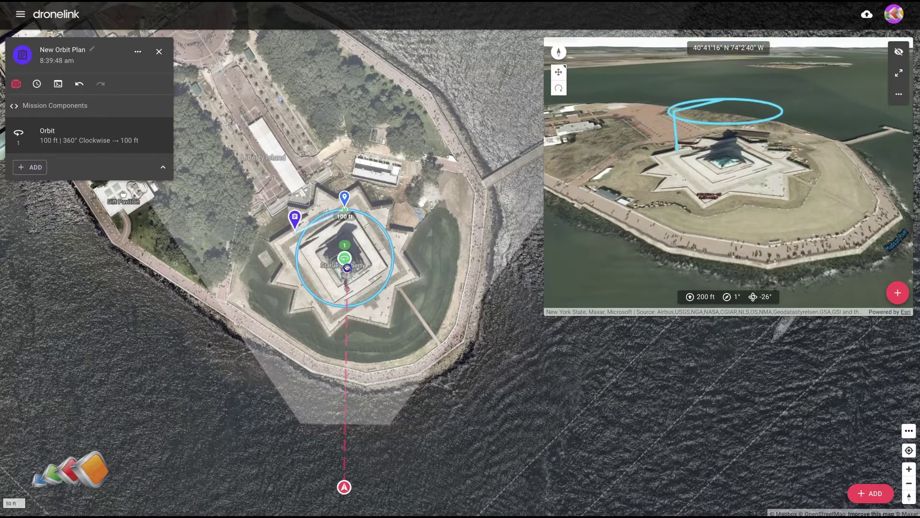
pyautogui.moveTo(348, 285); pyautogui.dragTo(344, 261)
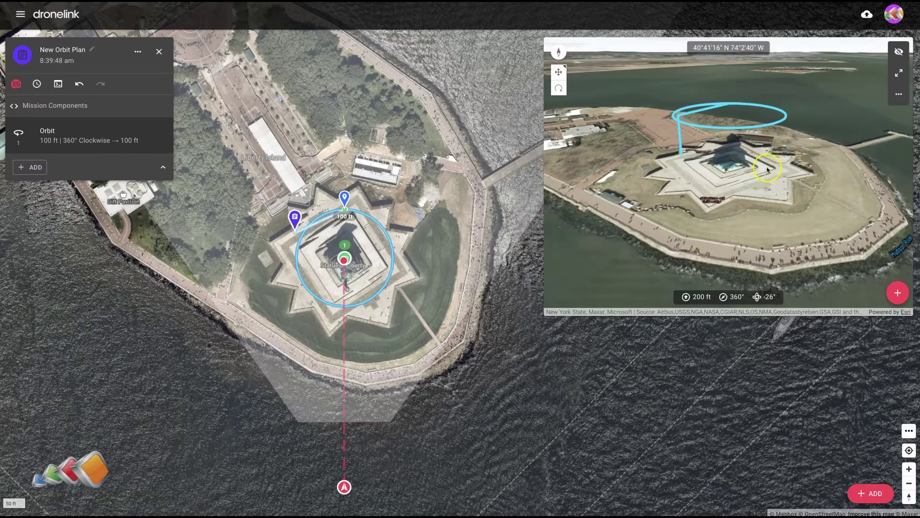
pyautogui.moveTo(340, 482)
pyautogui.moveTo(345, 205)
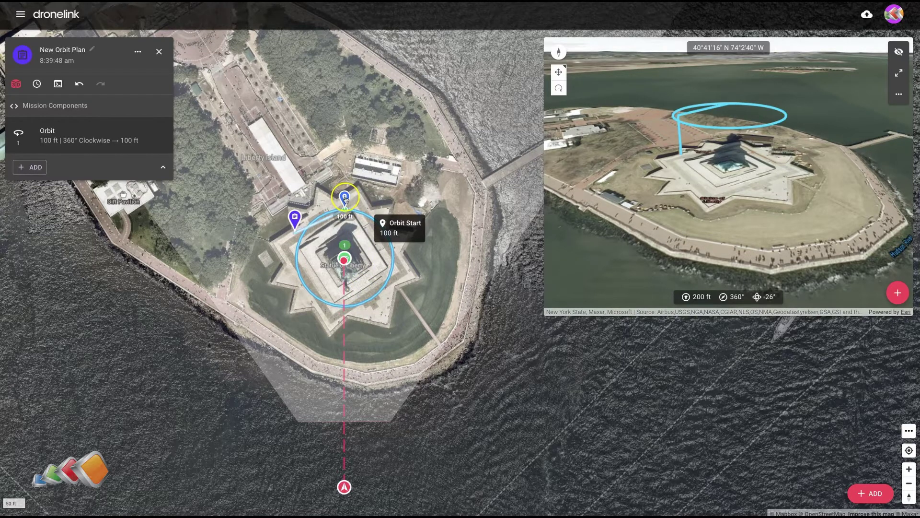
# Drag the orbit start south onto the water, enlarging the orbit to a 472 ft radius.
pyautogui.moveTo(345, 198)
pyautogui.mouseDown()
pyautogui.moveTo(390, 218)
pyautogui.moveTo(439, 353)
pyautogui.moveTo(415, 440)
pyautogui.moveTo(398, 461)
pyautogui.moveTo(346, 475)
pyautogui.mouseUp()
pyautogui.click(382, 477)
pyautogui.click(300, 479)
pyautogui.click(345, 485)
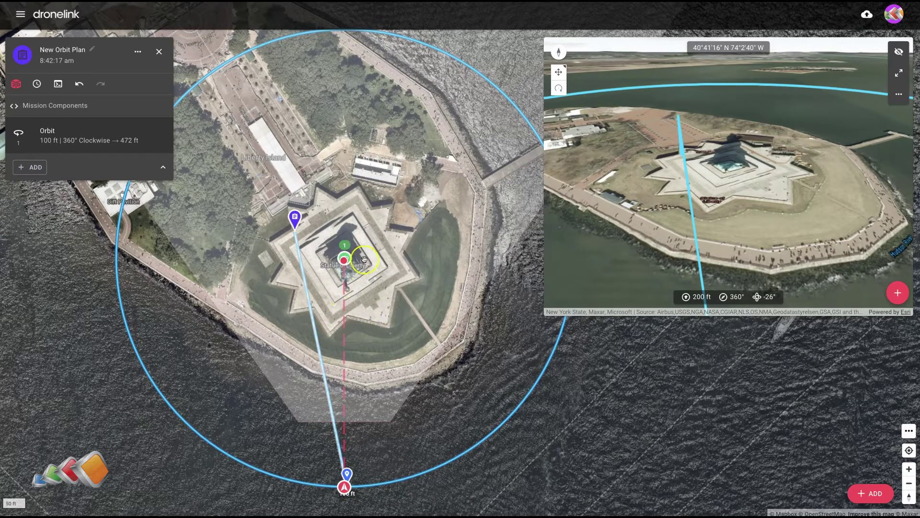
# Raise the orbit altitude from 100 ft to 200 ft and leave the 3D view.
pyautogui.click(92, 140)
pyautogui.click(208, 106)
pyautogui.moveTo(208, 105); pyautogui.dragTo(163, 108)
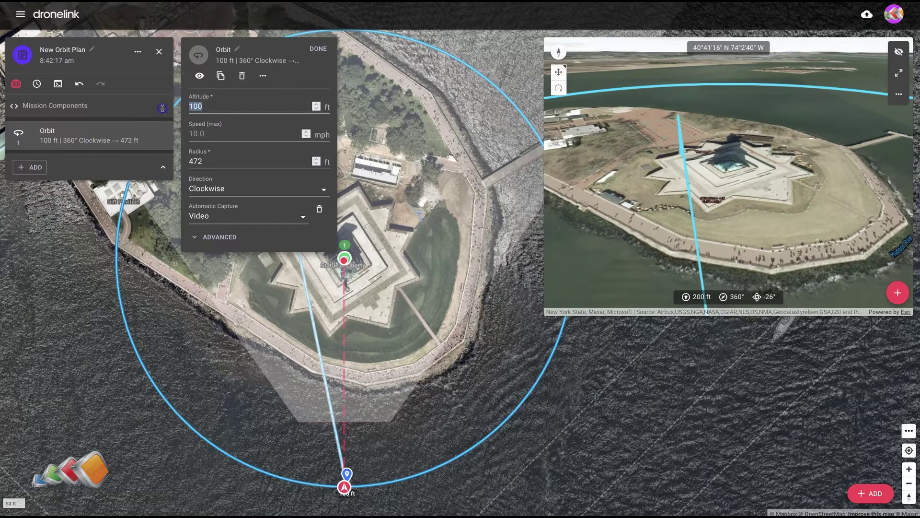
pyautogui.write('200')
pyautogui.click(194, 163)
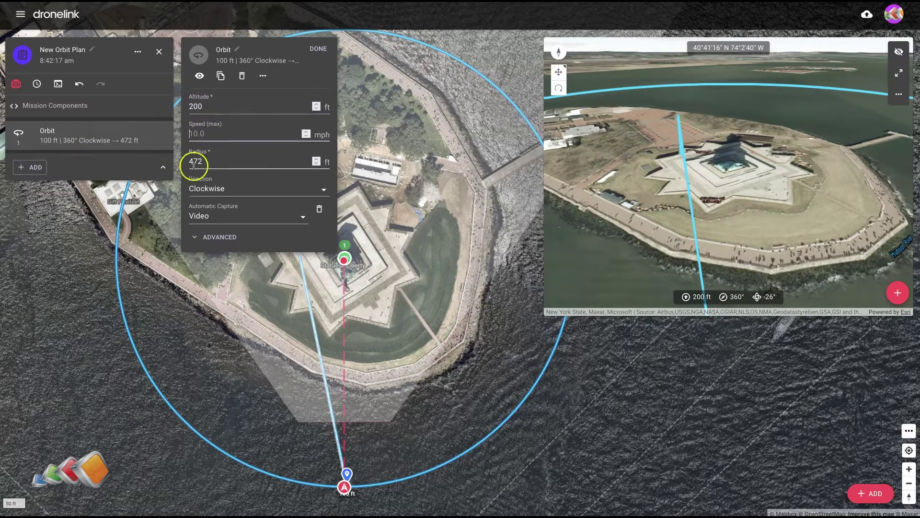
pyautogui.click(318, 48)
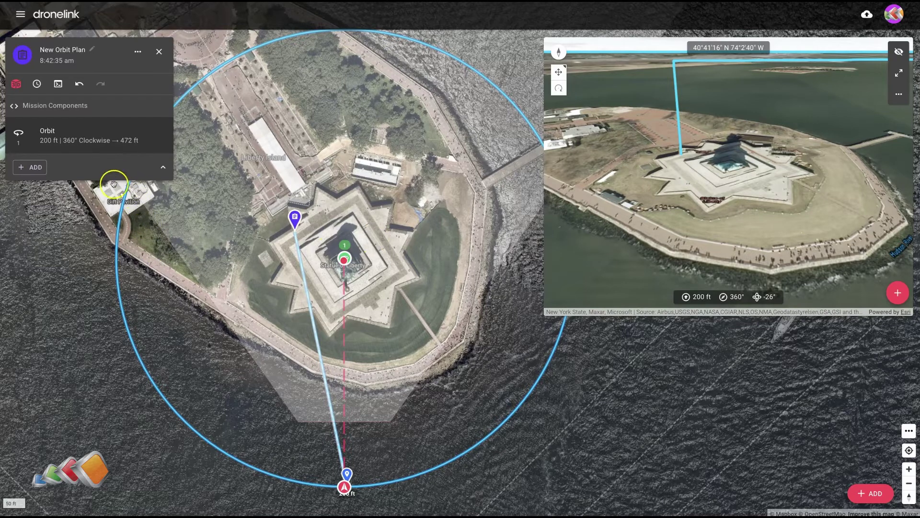
pyautogui.click(15, 84)
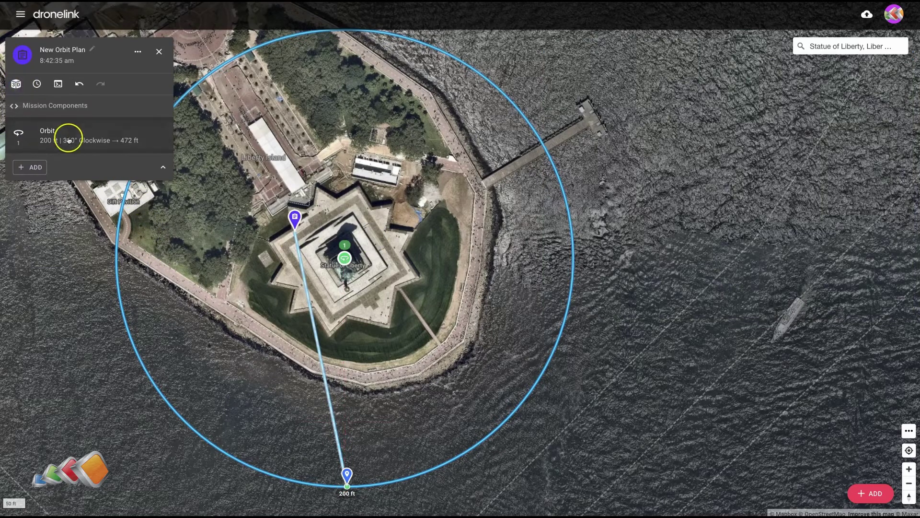
# Open the Mission Preview and advance playback to about 02:07 along the orbit.
pyautogui.click(58, 84)
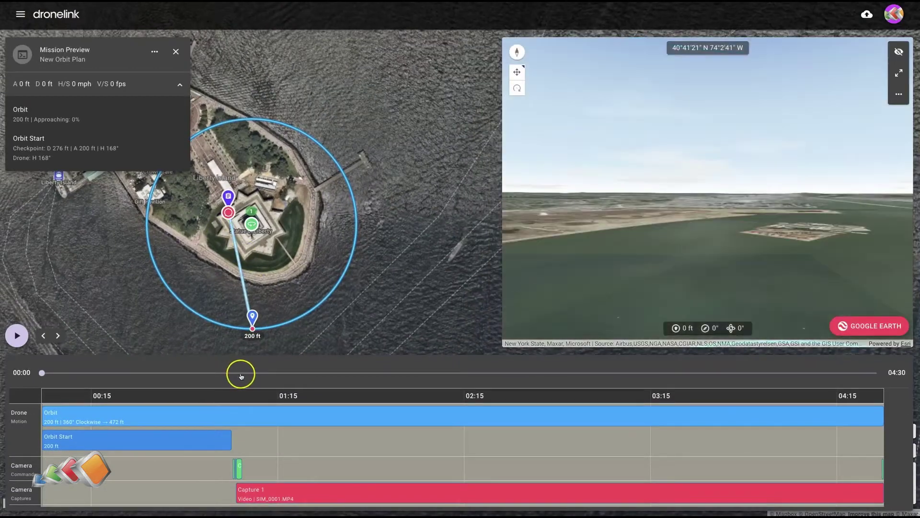
pyautogui.moveTo(240, 373); pyautogui.dragTo(435, 379)
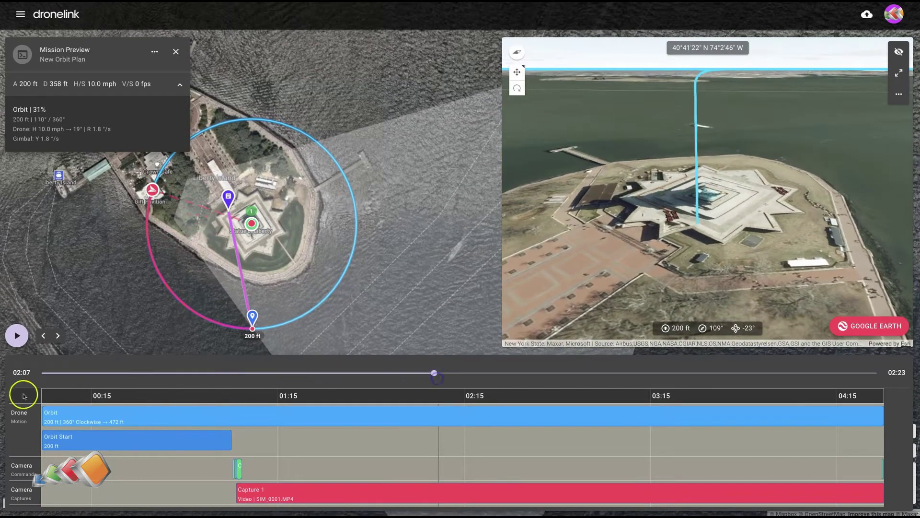